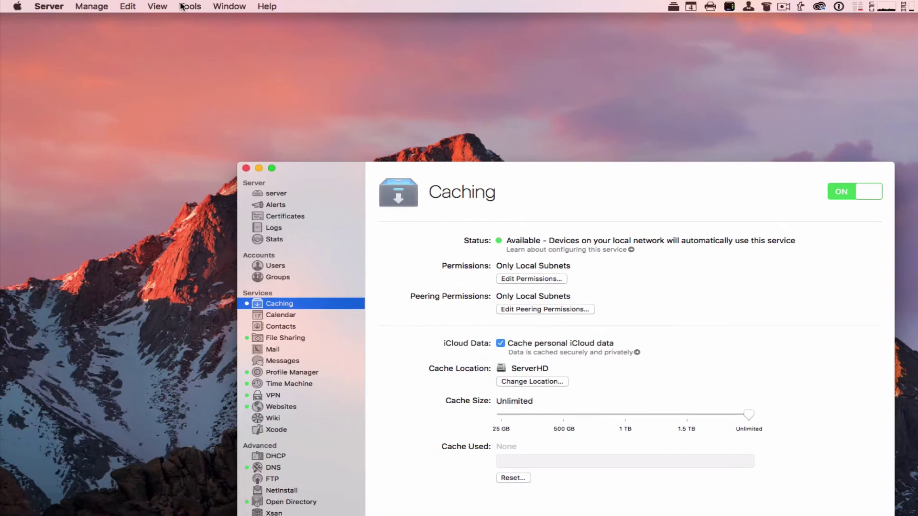
Switch macOS Server to the Software Update service pane from the View menu.
{"action": "left_click", "coordinate": [183, 5]}
{"action": "mouse_move", "coordinate": [159, 5]}
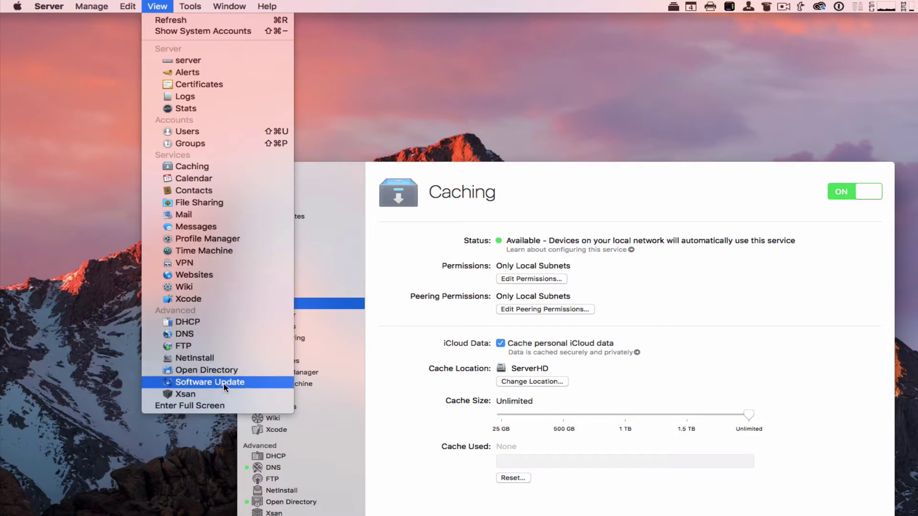
{"action": "left_click", "coordinate": [210, 382]}
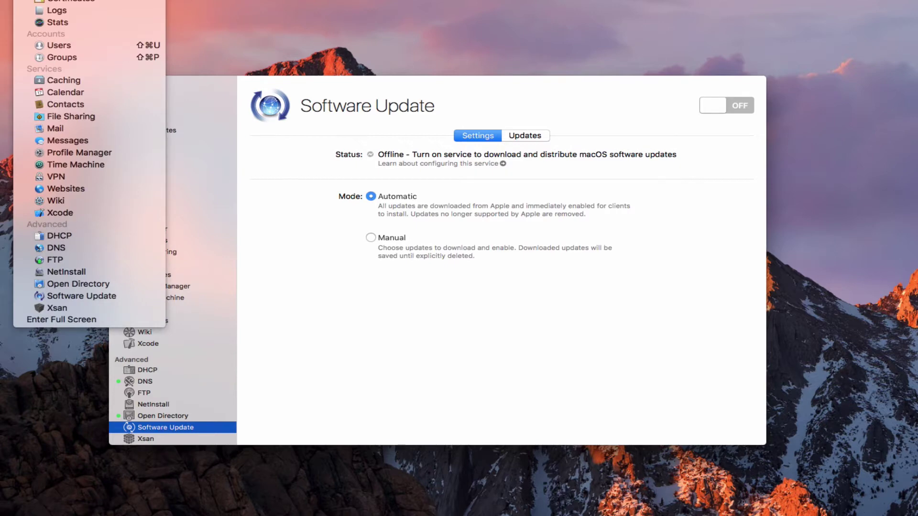
Select the Software Update service, dismiss the pane list, and set Mode to Manual.
{"action": "left_click", "coordinate": [90, 300]}
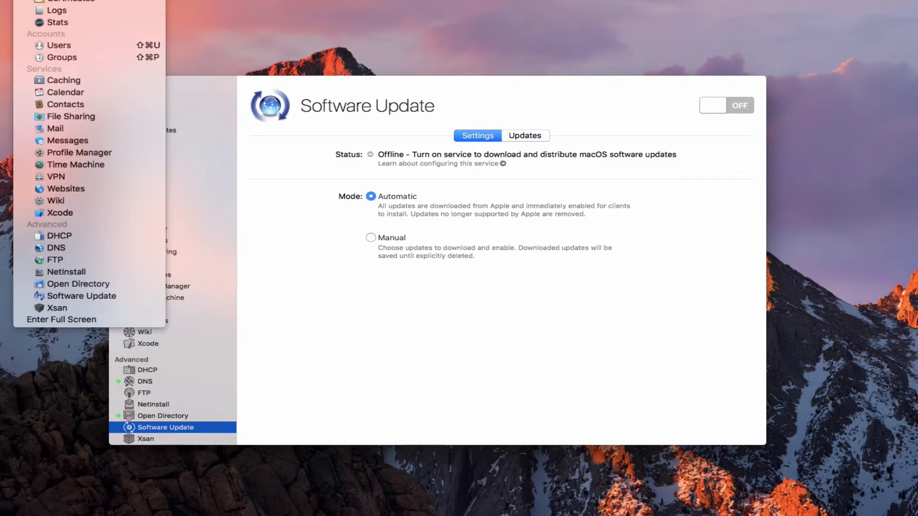
{"action": "key", "text": "Escape"}
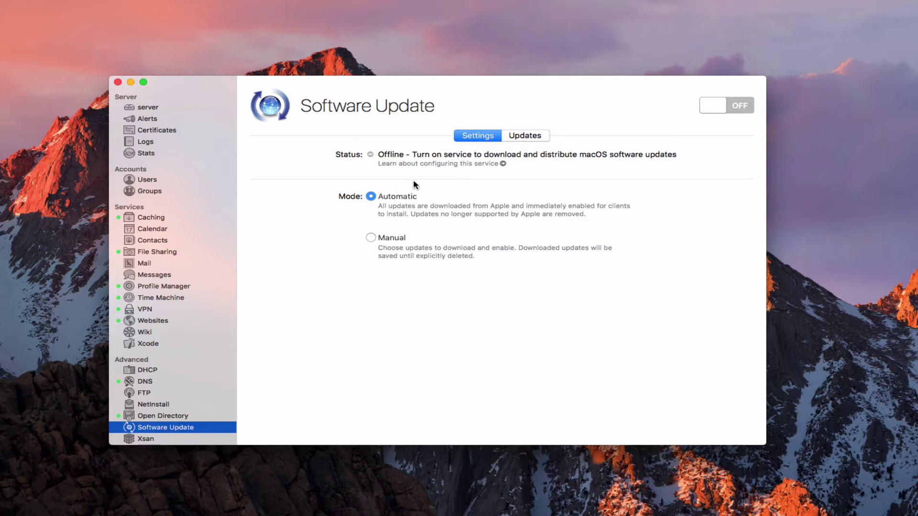
{"action": "left_click", "coordinate": [369, 237]}
Switch the Software Update service ON in Settings and return to its empty Updates list.
{"action": "left_click", "coordinate": [530, 138]}
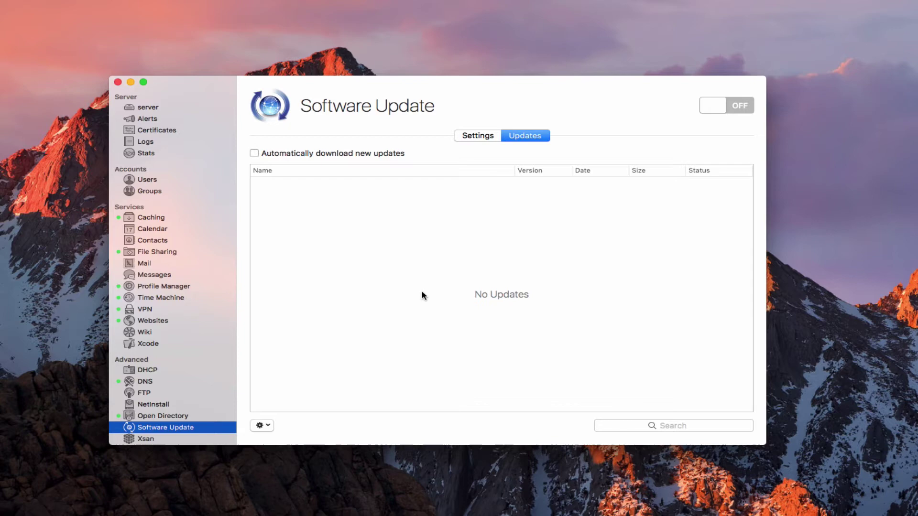
{"action": "left_click", "coordinate": [464, 138]}
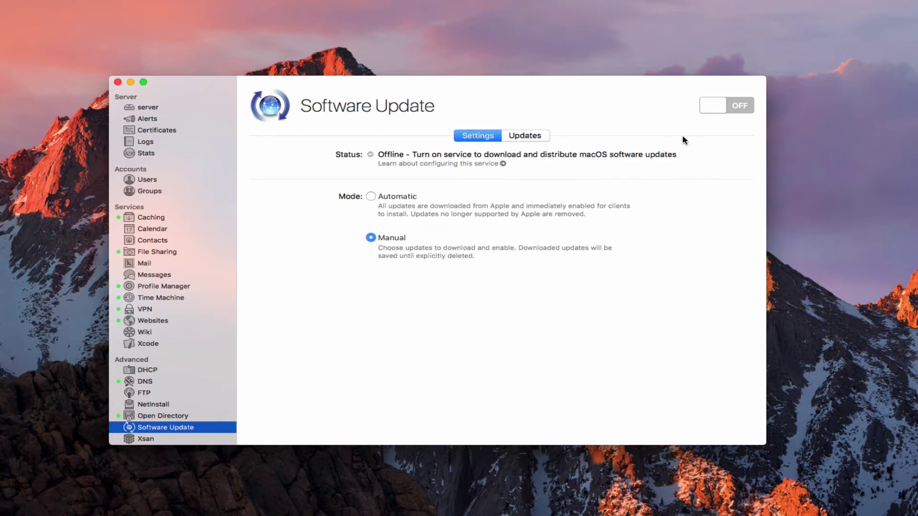
{"action": "left_click", "coordinate": [739, 106]}
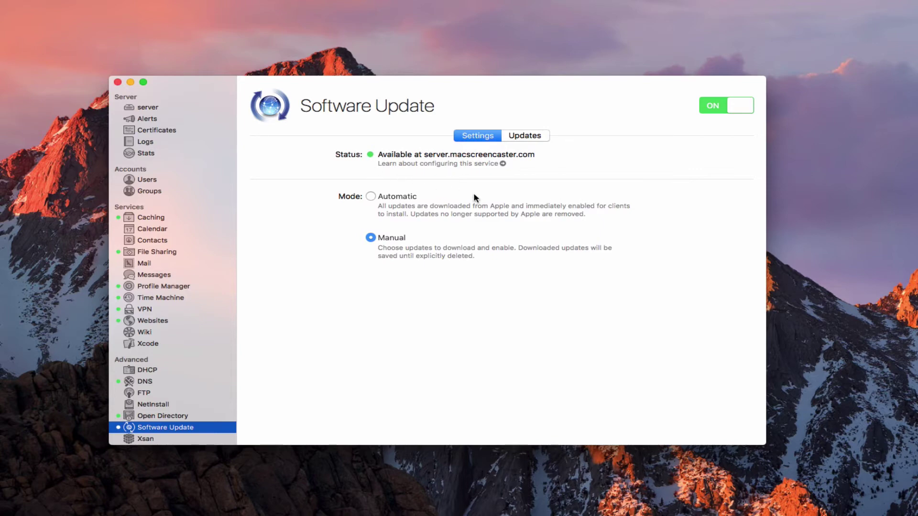
{"action": "left_click", "coordinate": [533, 137]}
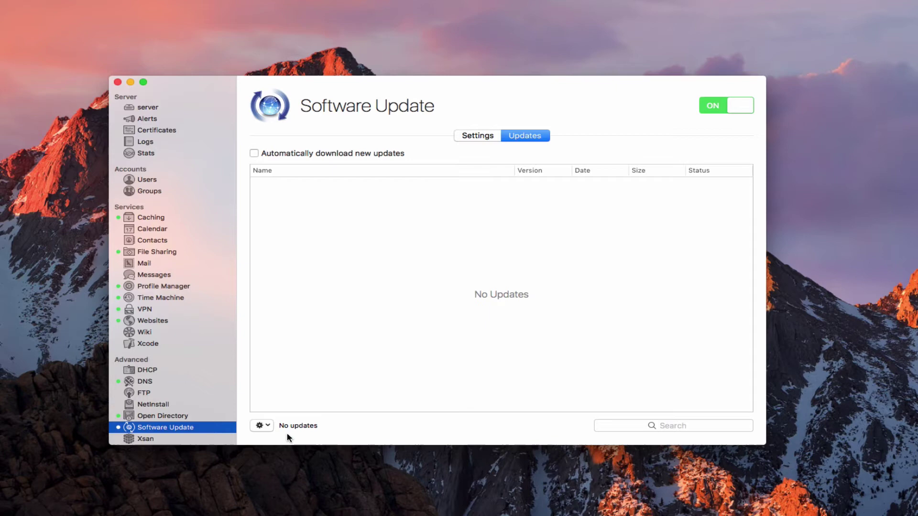
Run Check for Updates from the gear menu to list 1446 available Apple updates.
{"action": "left_click", "coordinate": [268, 426]}
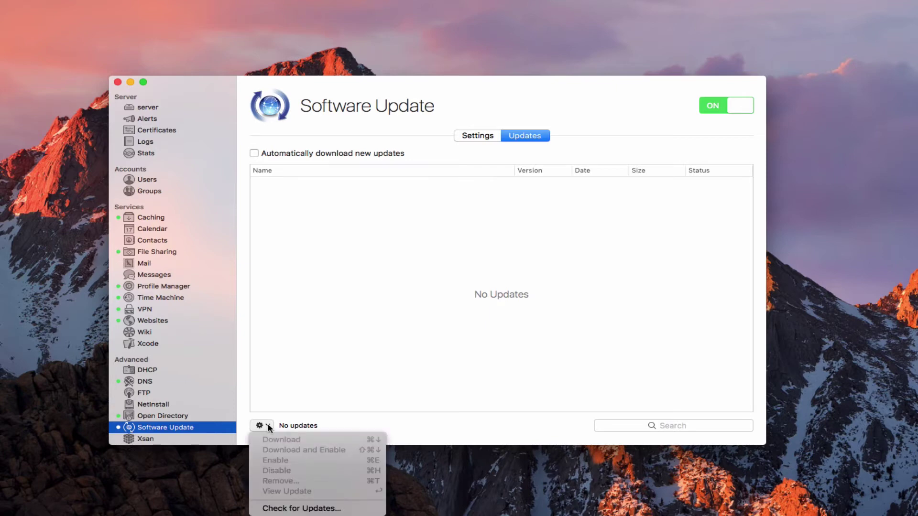
{"action": "left_click", "coordinate": [301, 511]}
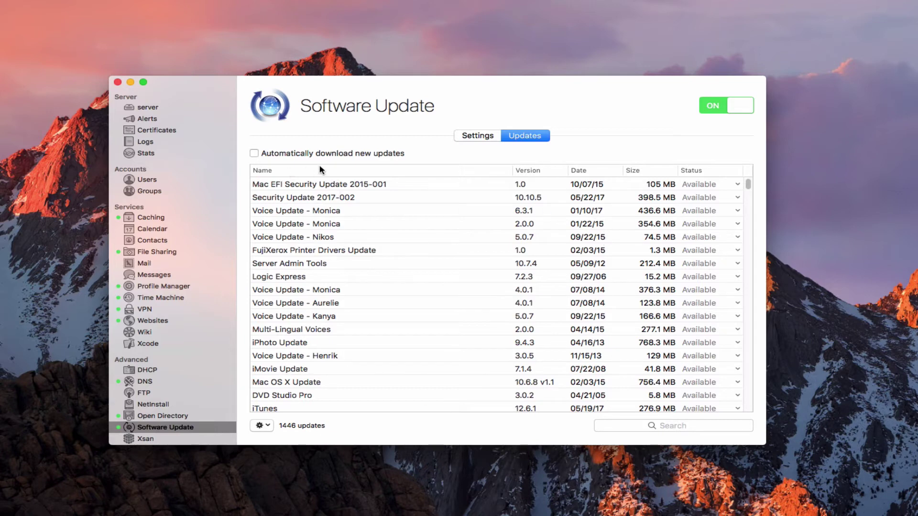
Sort the updates by Date, newest first, and select the top Gatekeeper Configuration Data row.
{"action": "left_click", "coordinate": [308, 172]}
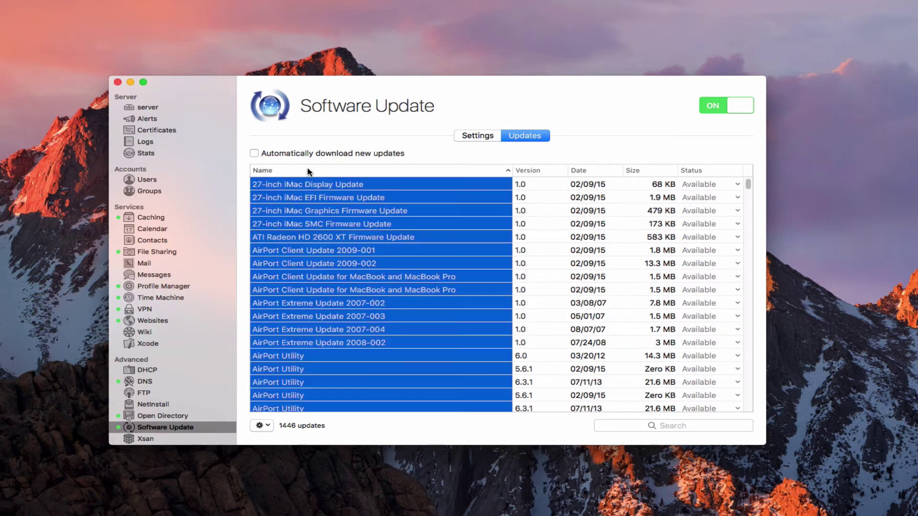
{"action": "left_click", "coordinate": [508, 173]}
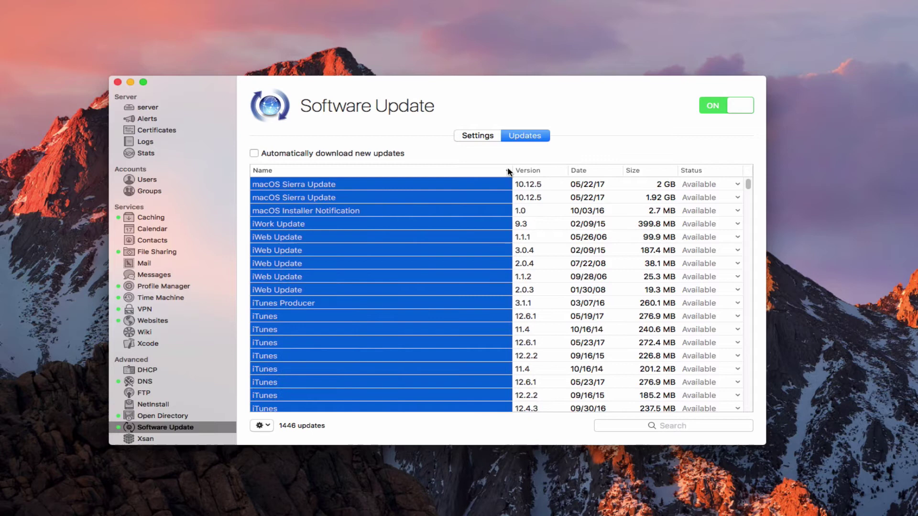
{"action": "left_click", "coordinate": [610, 172]}
{"action": "left_click", "coordinate": [615, 172]}
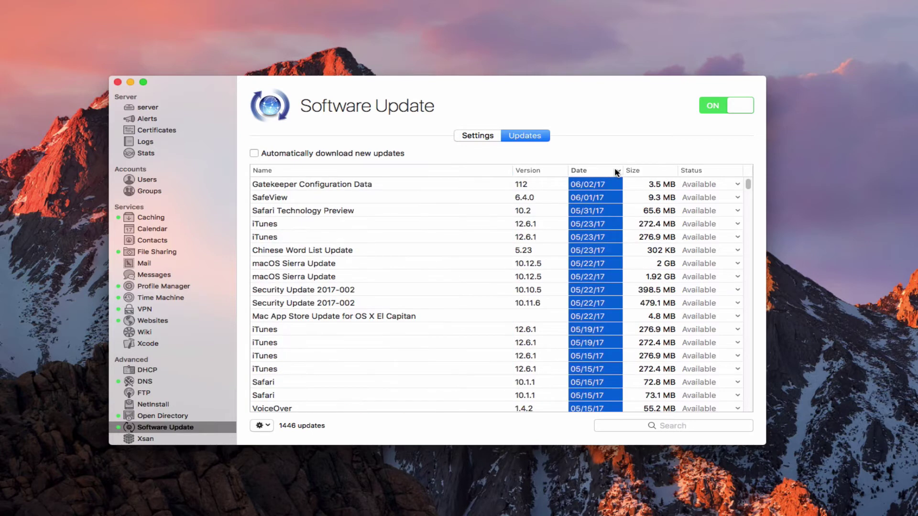
{"action": "left_click", "coordinate": [616, 172]}
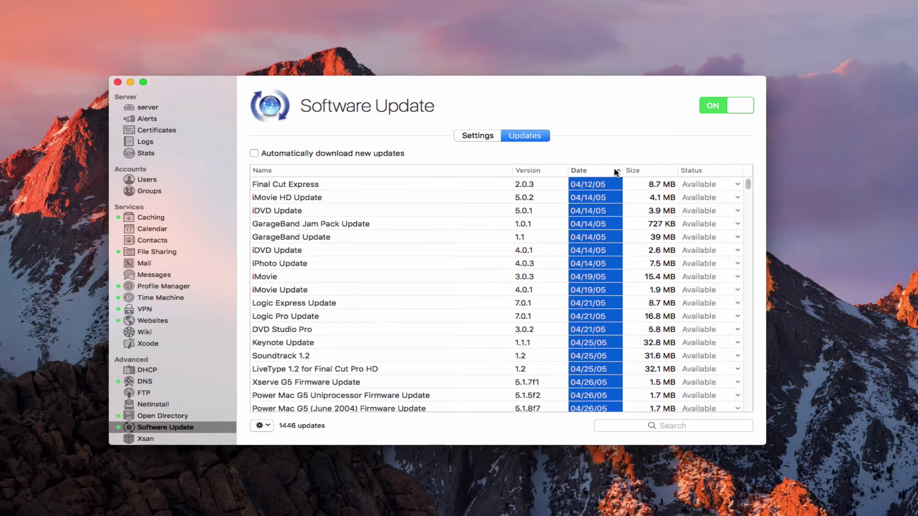
{"action": "left_click", "coordinate": [615, 172]}
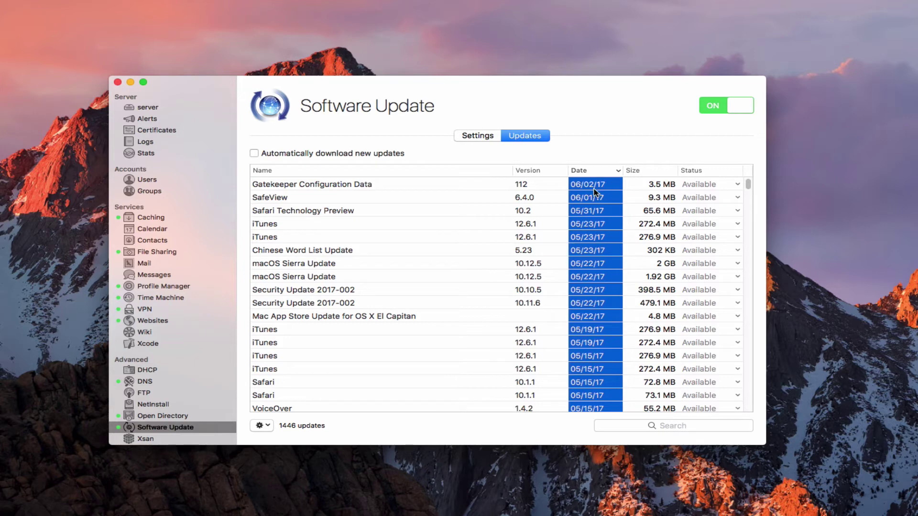
{"action": "left_click", "coordinate": [309, 185]}
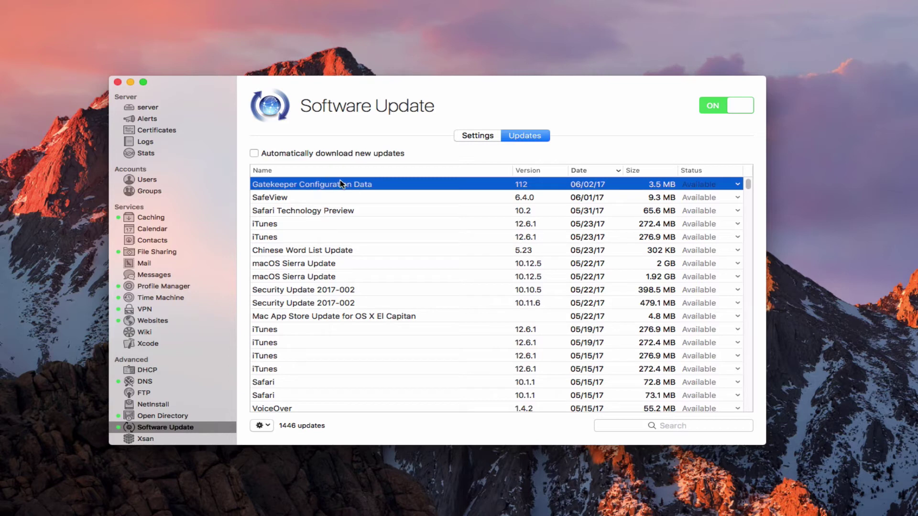
Review the Gatekeeper Configuration Data update's Status choices, then open the gear action menu for it.
{"action": "left_click", "coordinate": [483, 183]}
{"action": "left_click", "coordinate": [738, 185]}
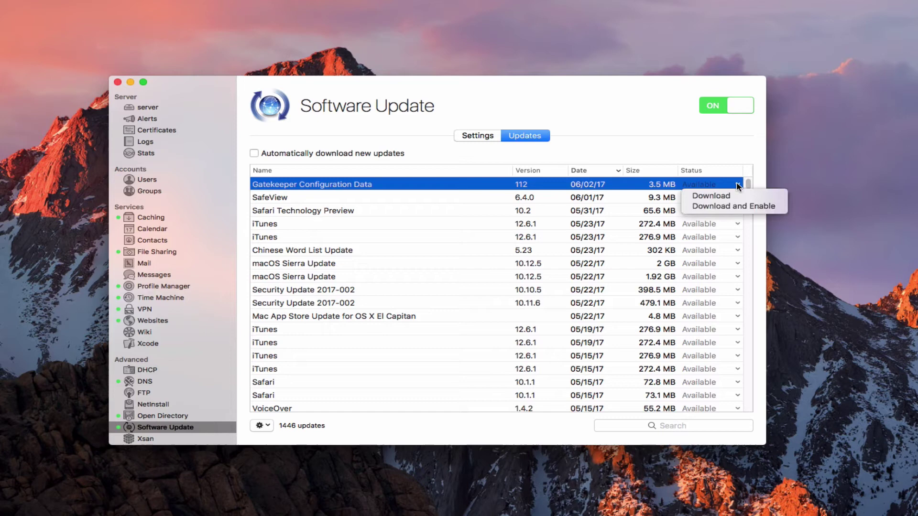
{"action": "left_click", "coordinate": [732, 211]}
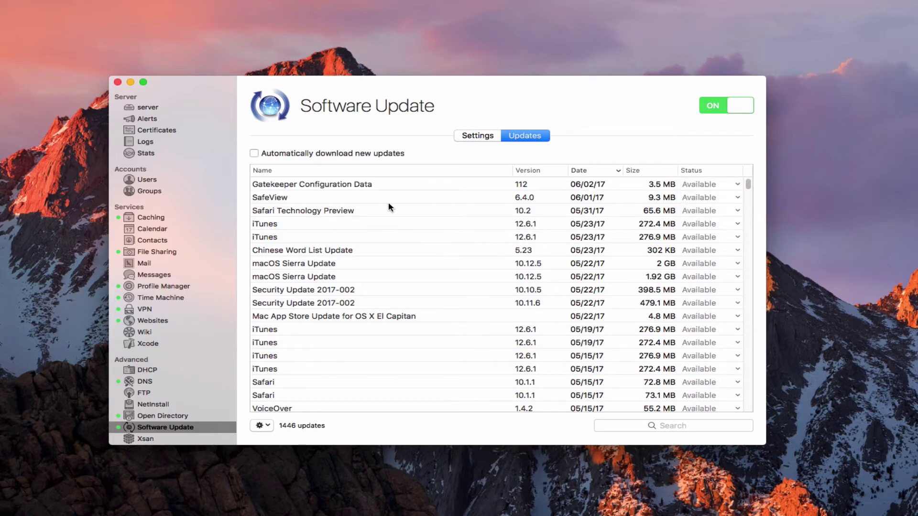
{"action": "left_click", "coordinate": [365, 185]}
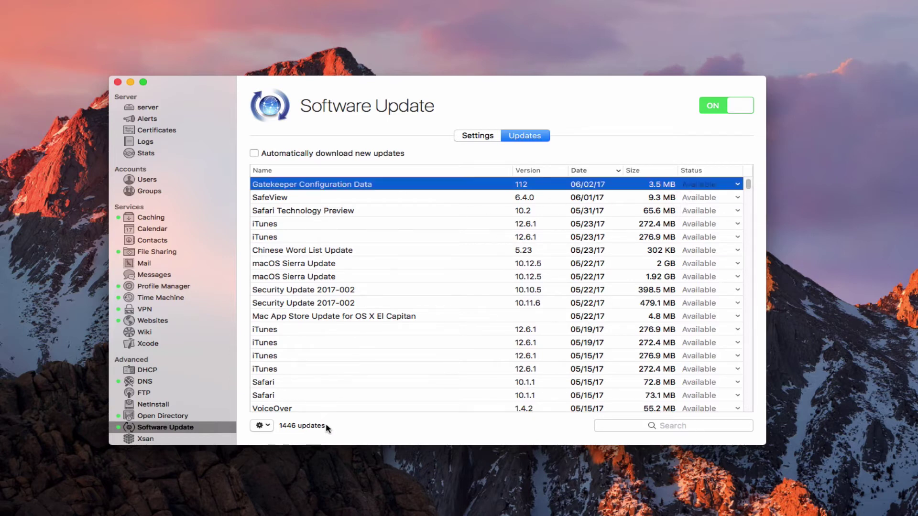
{"action": "left_click", "coordinate": [264, 426]}
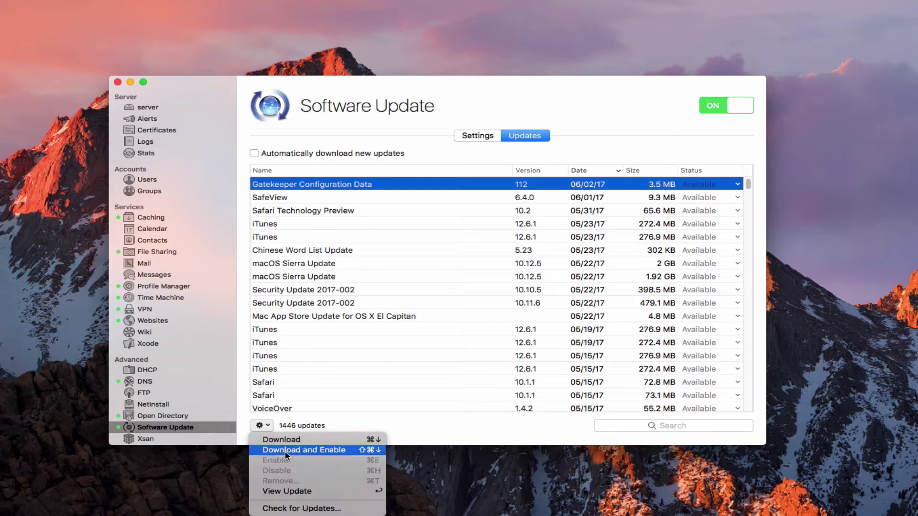
{"action": "left_click", "coordinate": [316, 497]}
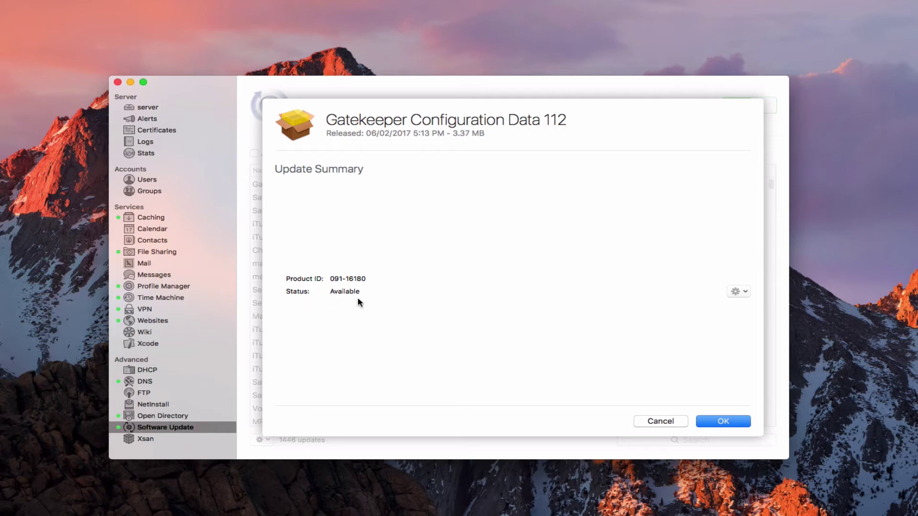
{"action": "left_click", "coordinate": [748, 294]}
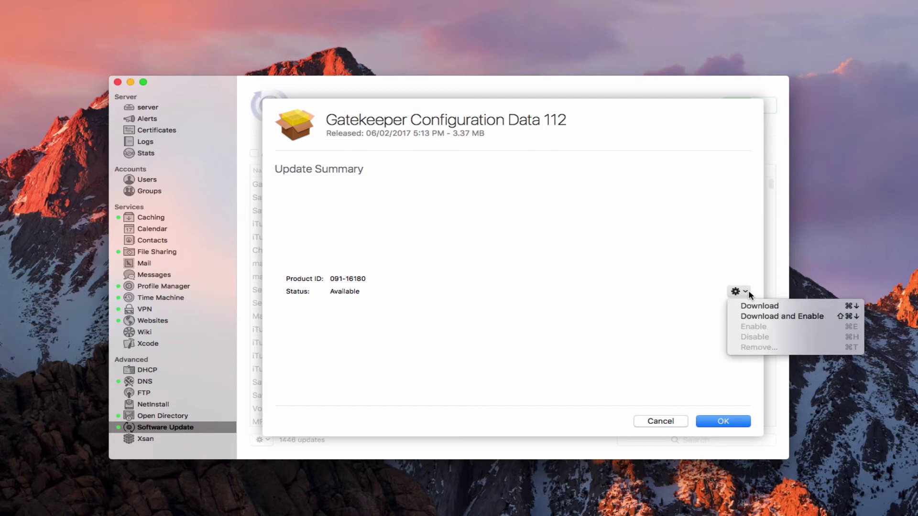
{"action": "left_click", "coordinate": [640, 347]}
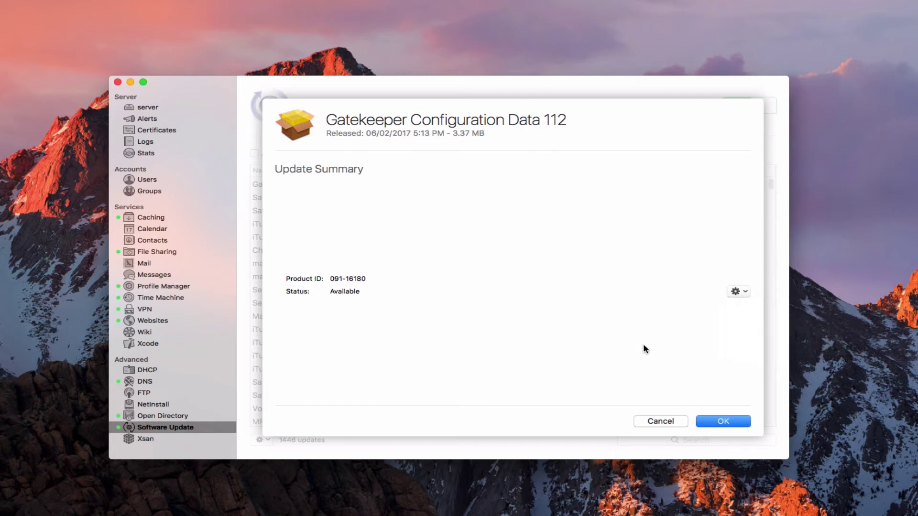
{"action": "left_click", "coordinate": [651, 422]}
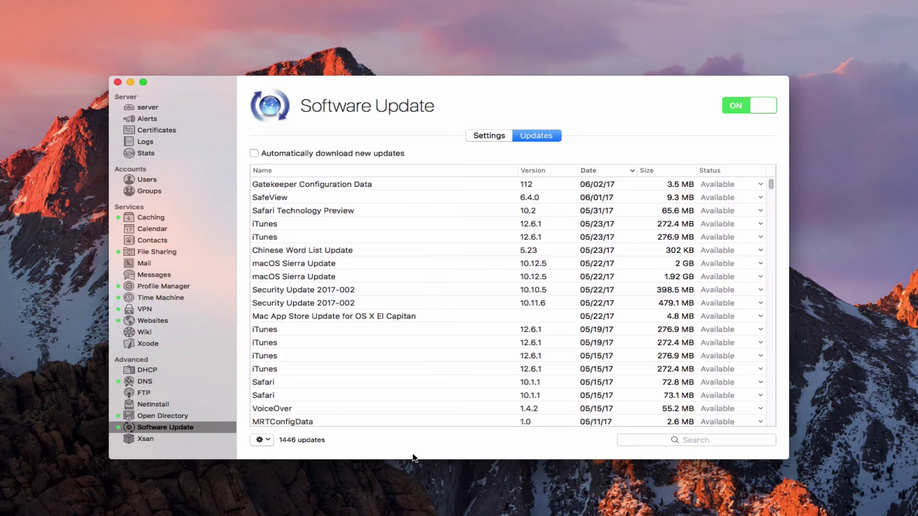
{"action": "left_click", "coordinate": [683, 440]}
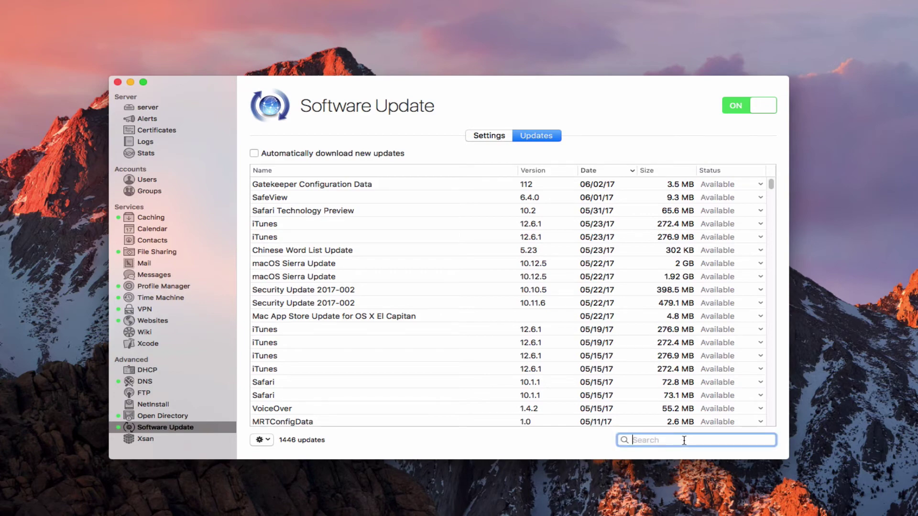
{"action": "type", "text": "sierra"}
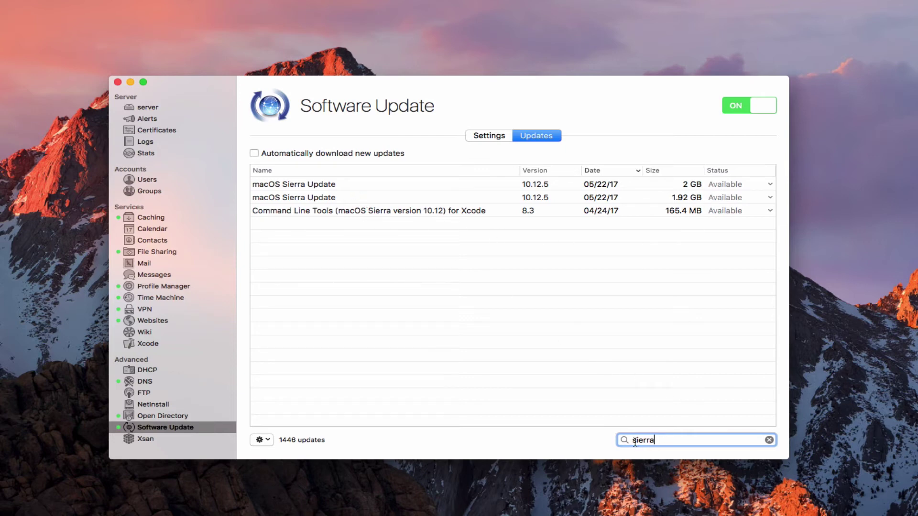
{"action": "left_click", "coordinate": [769, 441]}
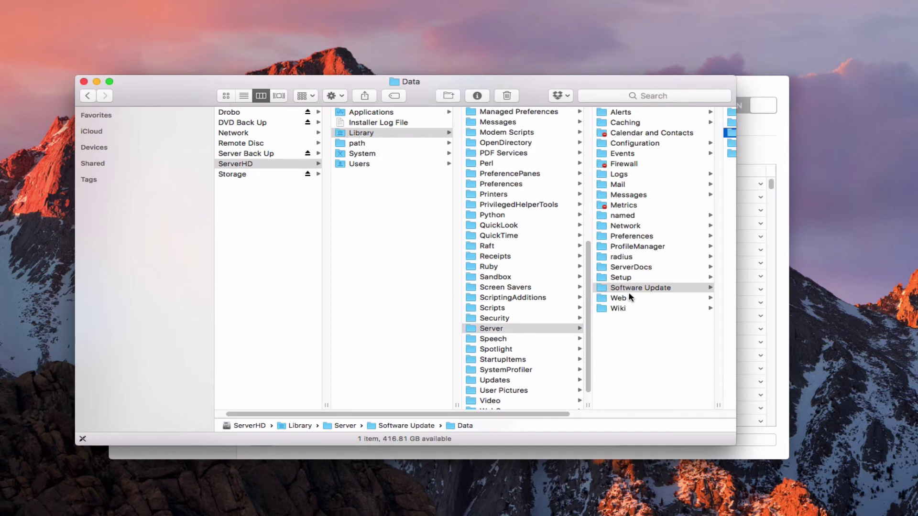
{"action": "left_click_drag", "start_coordinate": [473, 414], "coordinate": [609, 415]}
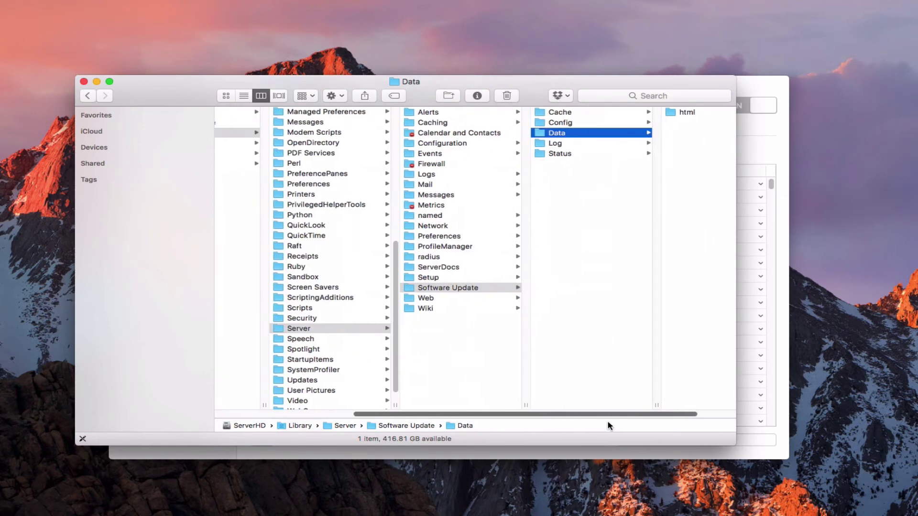
{"action": "left_click", "coordinate": [680, 116]}
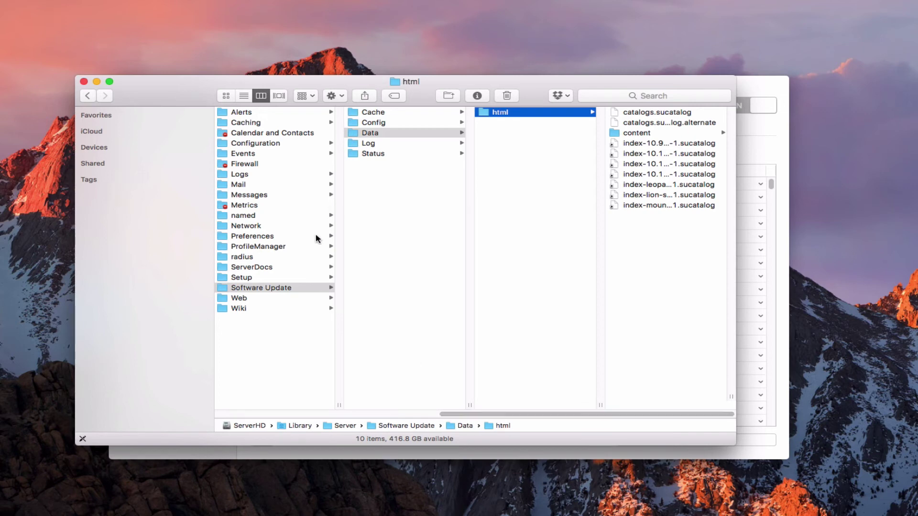
{"action": "left_click", "coordinate": [96, 84]}
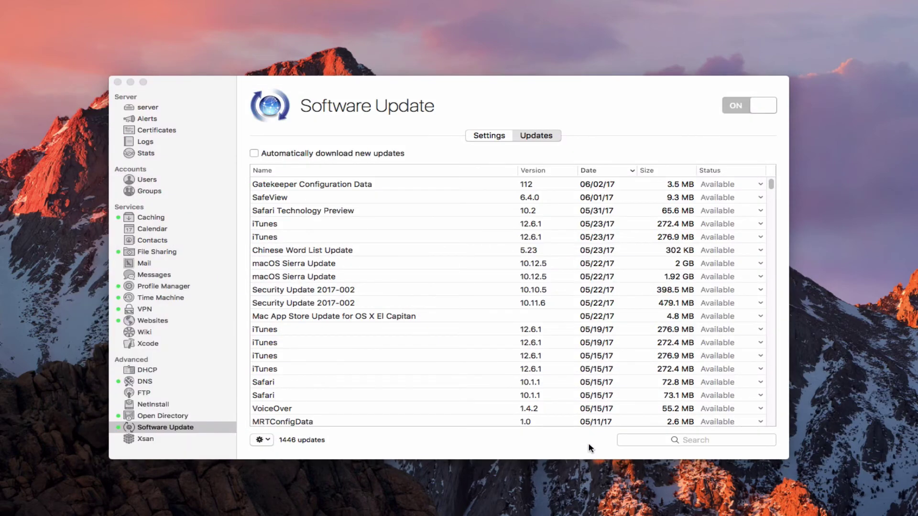
Bring the macOS Server window back to the front.
{"action": "left_click", "coordinate": [557, 94]}
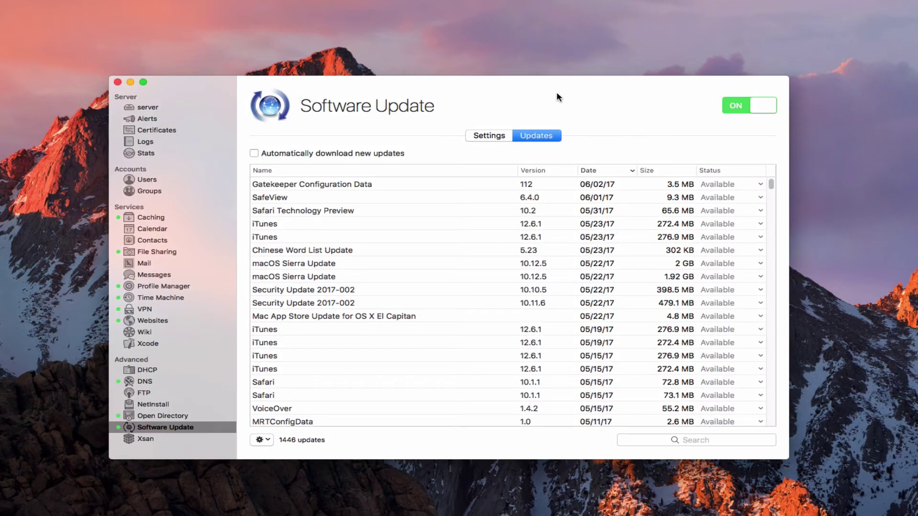